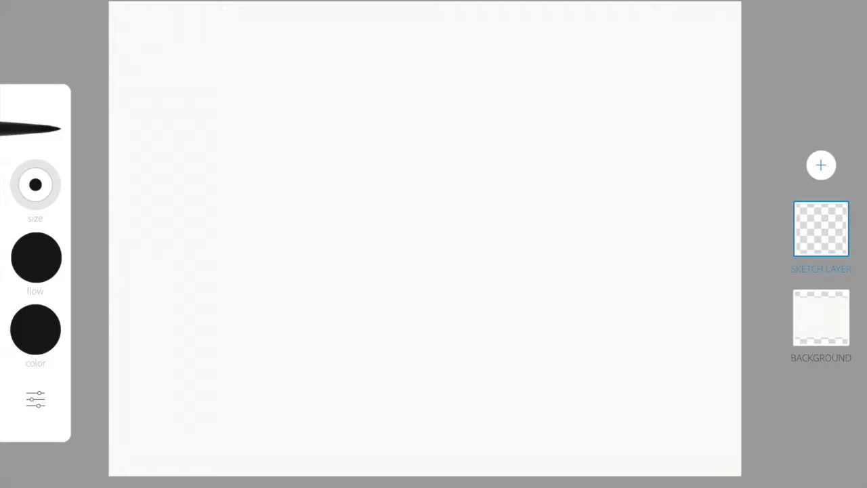
Outline the spiky head and sketch the face area with two eye dots and a line
left_click_drag(378, 108, 468, 124)
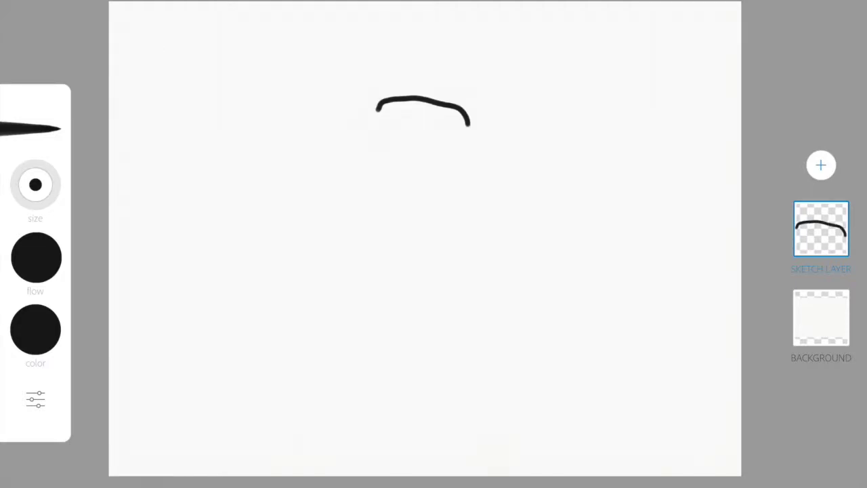
mouse_move(388, 136)
left_mouse_down()
mouse_move(279, 80)
mouse_move(339, 127)
mouse_move(302, 159)
mouse_move(300, 221)
mouse_move(362, 212)
left_mouse_up()
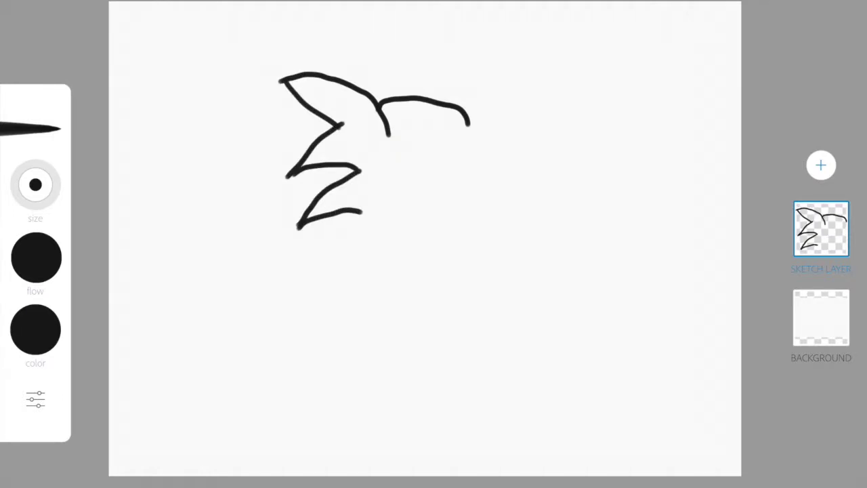
mouse_move(468, 123)
left_mouse_down()
mouse_move(478, 160)
mouse_move(458, 197)
mouse_move(424, 216)
mouse_move(371, 216)
left_mouse_up()
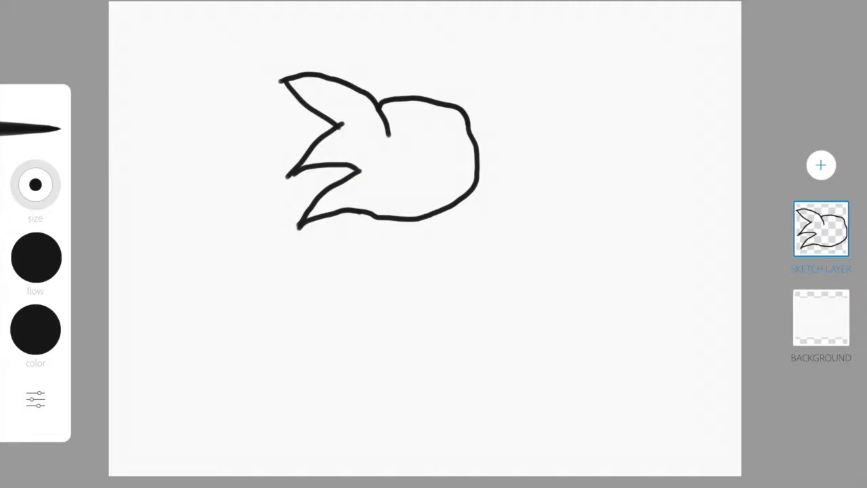
left_click_drag(465, 120, 424, 170)
left_click(439, 144)
left_click(461, 140)
left_click_drag(428, 167, 472, 155)
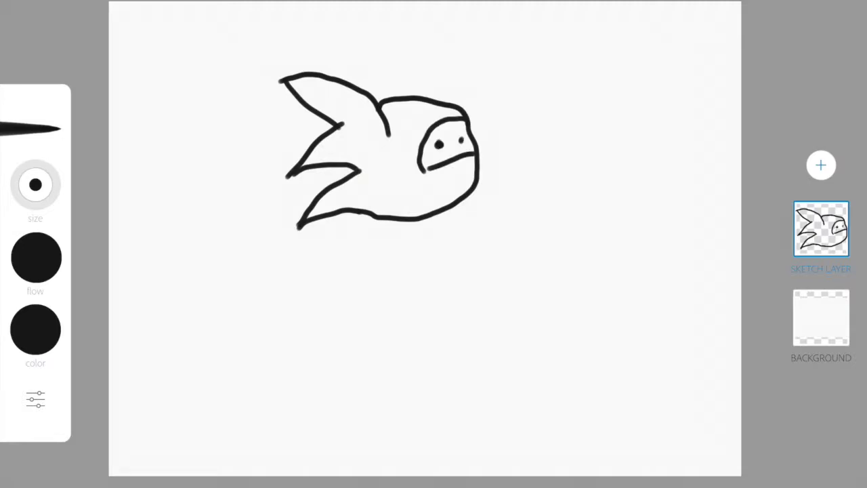
Erase and redraw the rough top spikes, then add the smiling mouth and start the body
mouse_move(399, 118)
left_mouse_down()
mouse_move(413, 114)
mouse_move(385, 85)
mouse_move(400, 116)
left_mouse_up()
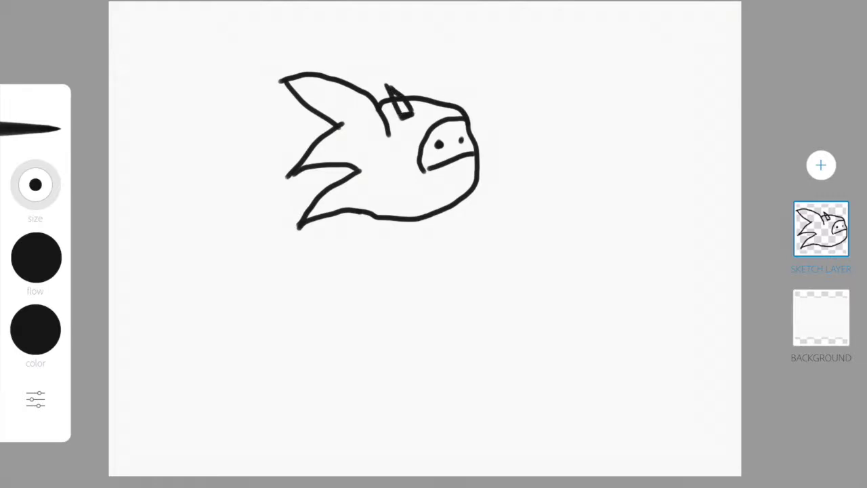
left_click(31, 127)
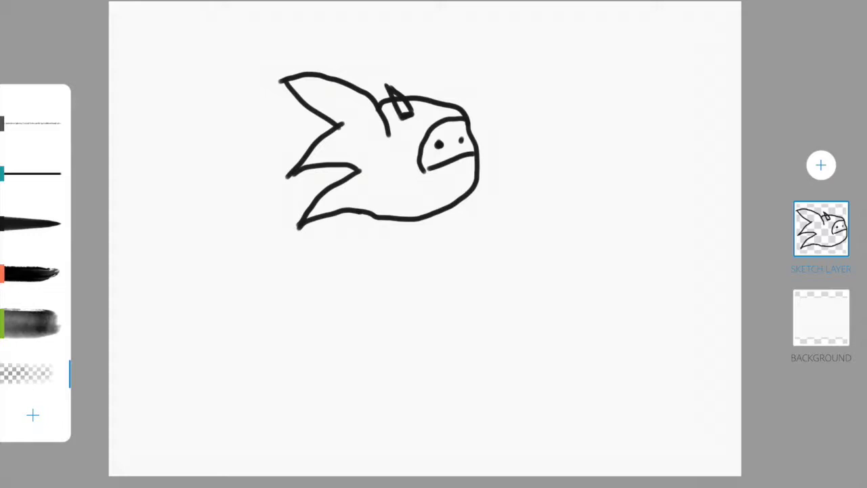
left_click_drag(397, 97, 406, 106)
left_click(30, 223)
left_click_drag(394, 95, 406, 114)
left_click_drag(391, 101, 396, 122)
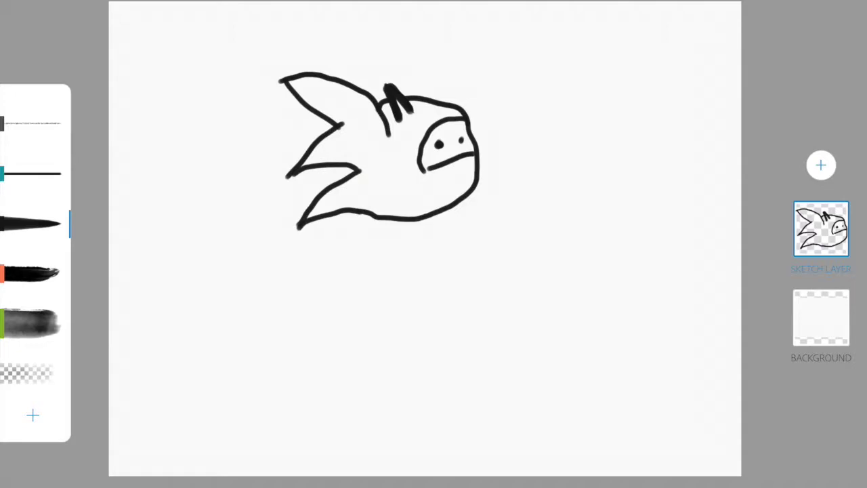
mouse_move(429, 195)
left_mouse_down()
mouse_move(384, 177)
mouse_move(378, 192)
left_mouse_up()
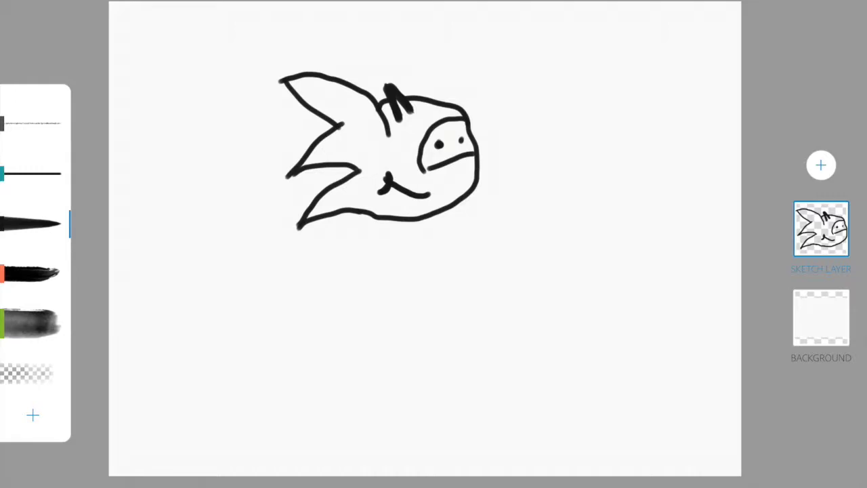
mouse_move(404, 220)
left_mouse_down()
mouse_move(365, 242)
mouse_move(349, 295)
mouse_move(351, 312)
mouse_move(391, 353)
mouse_move(439, 346)
mouse_move(459, 328)
mouse_move(462, 251)
mouse_move(424, 218)
left_mouse_up()
Close the oval body, add a lower-right curve, and draw two arms and a left hand
left_click_drag(386, 349, 401, 354)
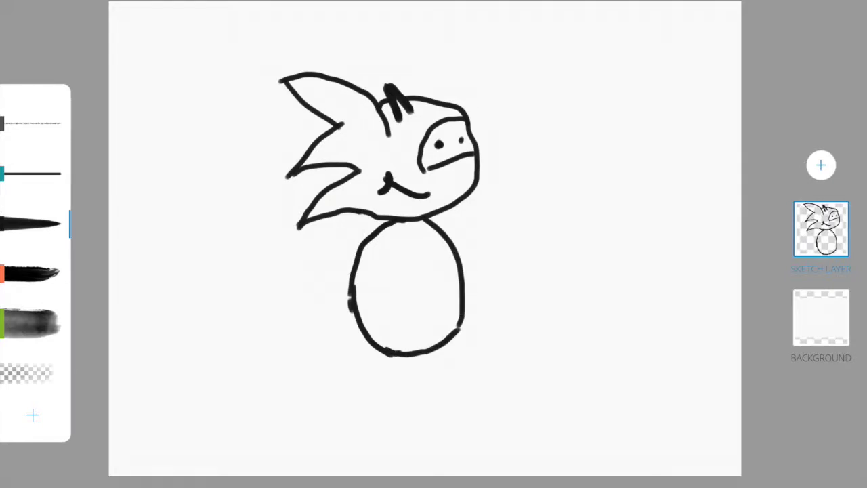
mouse_move(460, 301)
left_mouse_down()
mouse_move(447, 297)
mouse_move(429, 344)
left_mouse_up()
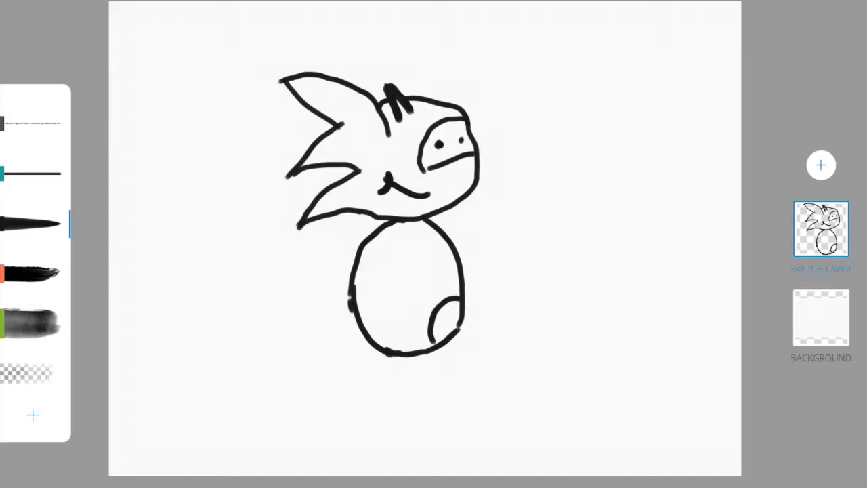
mouse_move(394, 237)
left_mouse_down()
mouse_move(395, 261)
mouse_move(409, 272)
mouse_move(496, 255)
left_mouse_up()
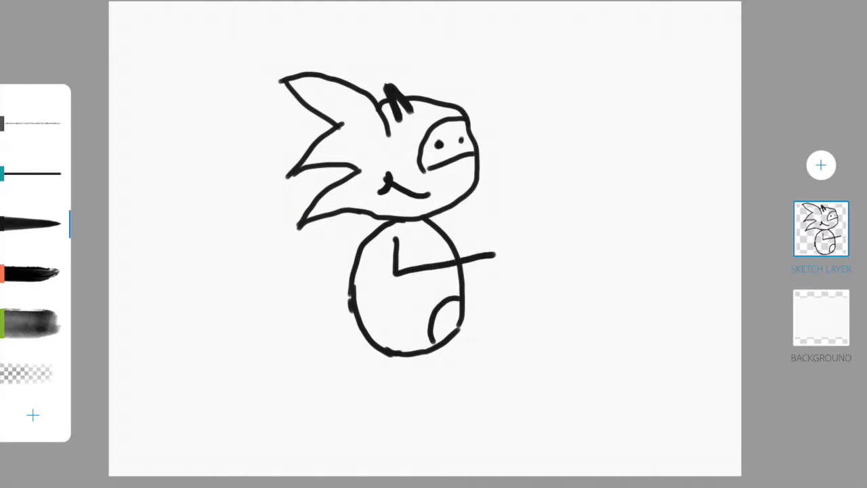
mouse_move(444, 230)
left_mouse_down()
mouse_move(474, 269)
mouse_move(372, 250)
left_mouse_up()
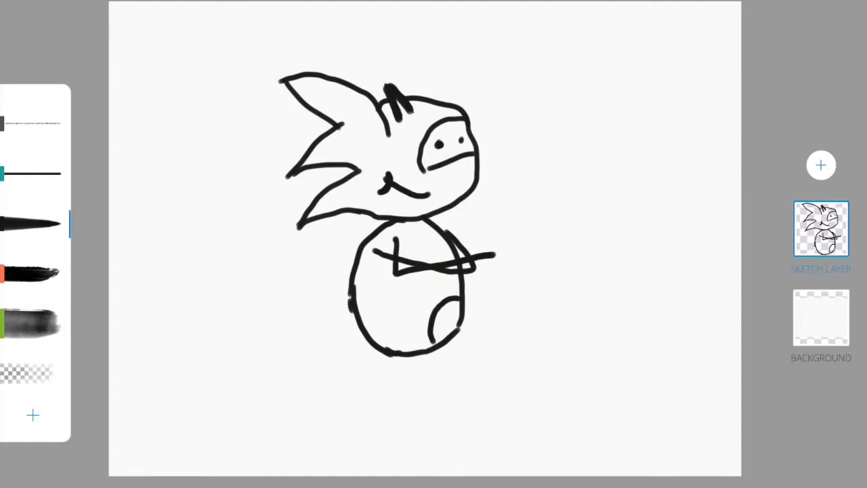
mouse_move(376, 248)
left_mouse_down()
mouse_move(352, 221)
mouse_move(339, 230)
mouse_move(348, 237)
mouse_move(328, 242)
mouse_move(352, 263)
mouse_move(374, 250)
left_mouse_up()
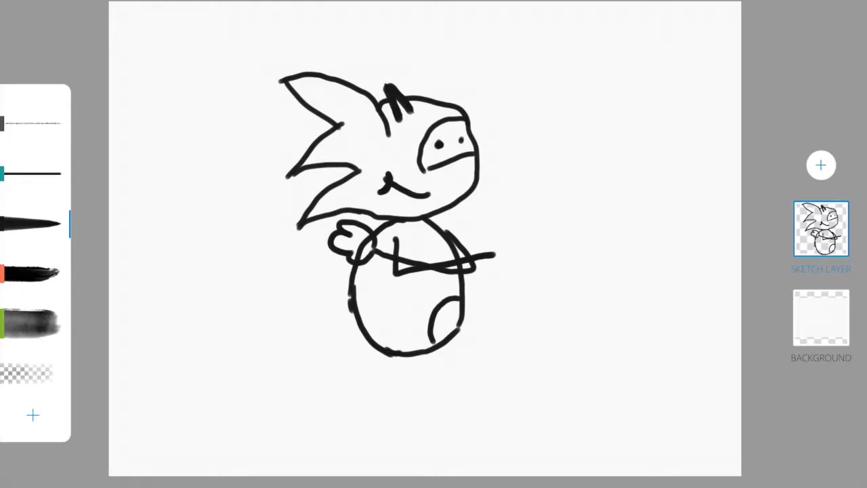
Erase part of the left hand, then draw right-hand fingers and both legs with shoes
left_click(27, 373)
mouse_move(363, 250)
left_mouse_down()
mouse_move(369, 235)
mouse_move(353, 252)
mouse_move(361, 259)
left_mouse_up()
left_click(31, 224)
mouse_move(493, 257)
left_mouse_down()
mouse_move(504, 231)
mouse_move(540, 211)
mouse_move(537, 224)
mouse_move(553, 233)
mouse_move(559, 251)
mouse_move(536, 266)
mouse_move(508, 258)
mouse_move(512, 265)
left_mouse_up()
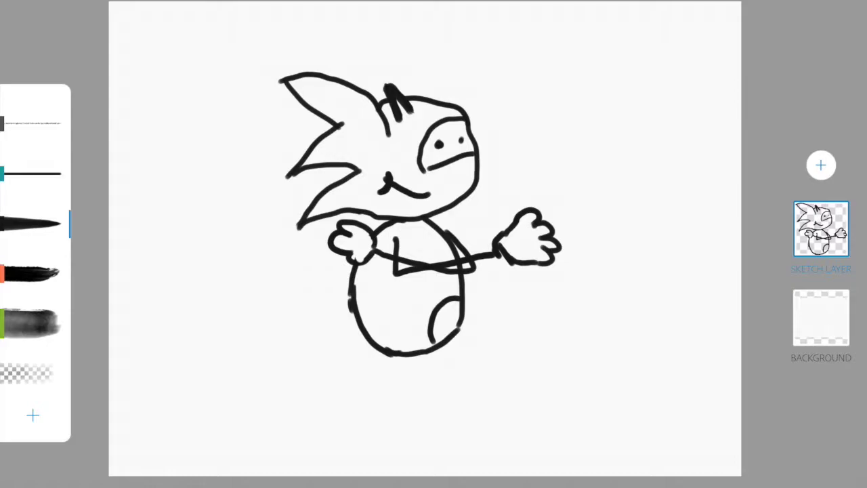
mouse_move(427, 351)
left_mouse_down()
mouse_move(455, 409)
mouse_move(424, 416)
mouse_move(431, 424)
mouse_move(455, 407)
mouse_move(453, 437)
mouse_move(467, 456)
mouse_move(440, 463)
mouse_move(394, 416)
mouse_move(424, 406)
mouse_move(444, 456)
left_mouse_up()
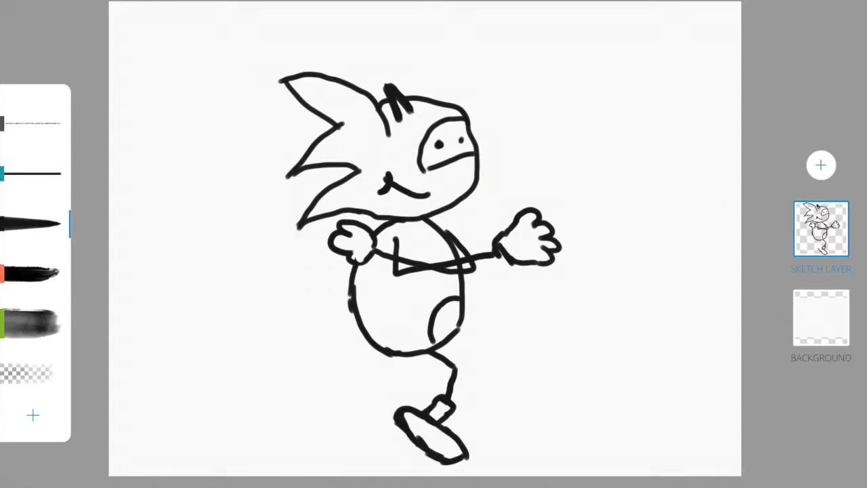
left_click_drag(392, 354, 339, 383)
Finish the back leg's oval shoe and add motion lines beside and under both feet
left_click_drag(338, 376, 318, 396)
left_click_drag(304, 381, 311, 448)
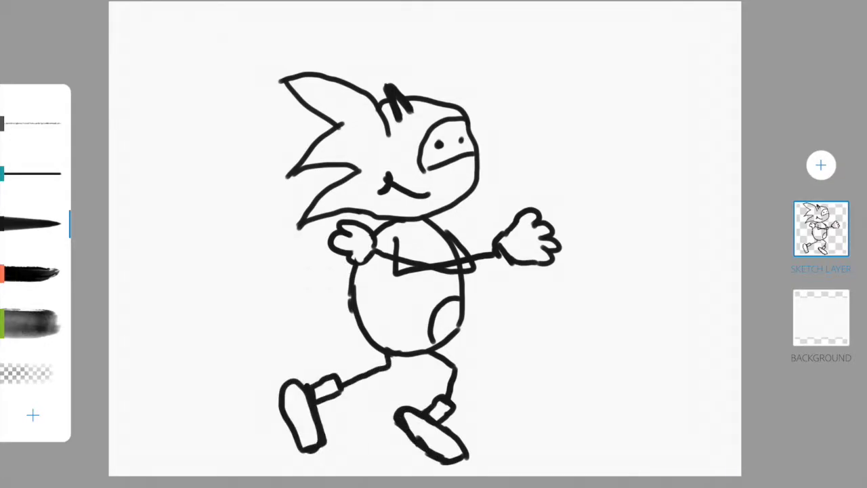
left_click_drag(511, 372, 503, 414)
left_click_drag(514, 401, 492, 447)
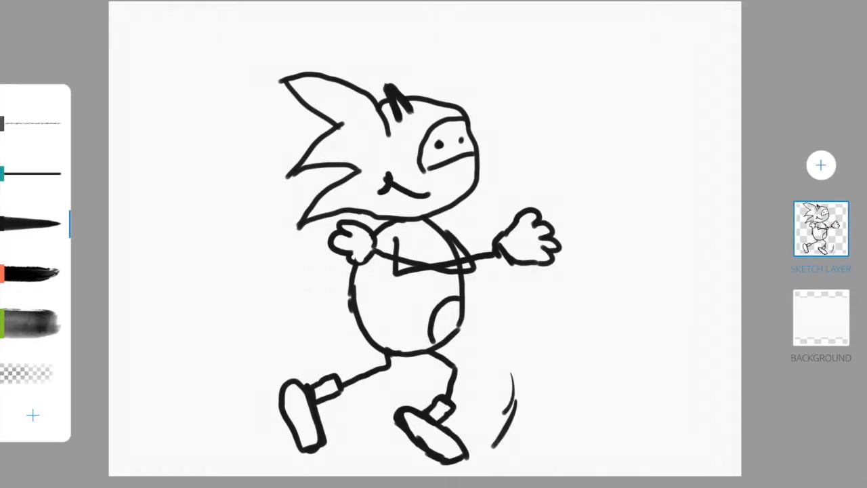
left_click_drag(224, 371, 229, 410)
left_click_drag(239, 350, 246, 411)
left_click_drag(363, 460, 407, 459)
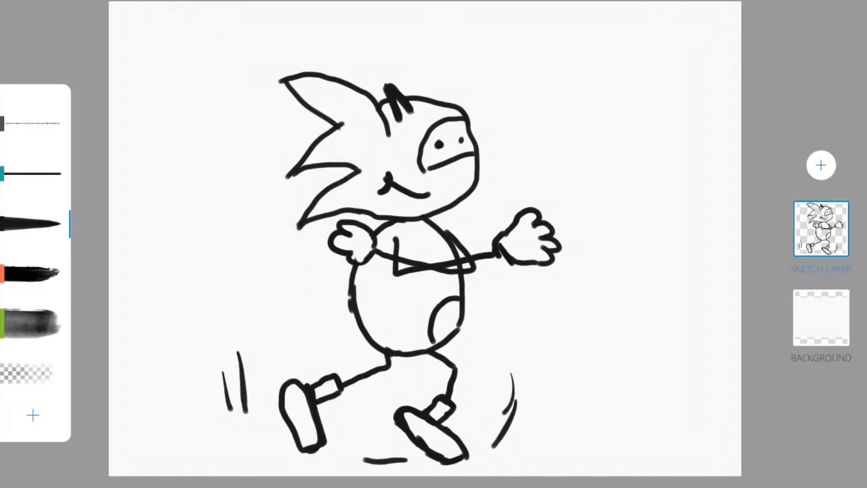
left_click_drag(360, 441, 385, 452)
left_click_drag(290, 339, 319, 346)
left_click_drag(363, 433, 344, 452)
Add more diagonal dashes, ground lines and speed strokes around both feet
left_click_drag(504, 373, 512, 413)
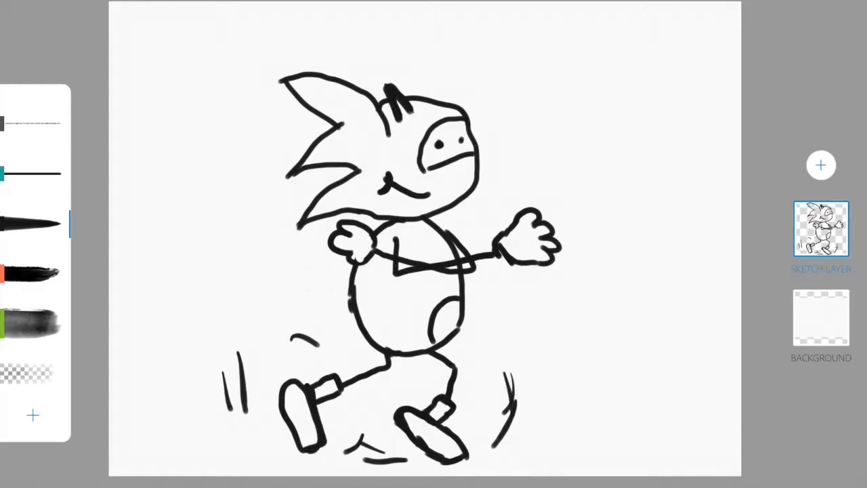
left_click_drag(405, 367, 433, 391)
left_click_drag(279, 452, 338, 465)
left_click_drag(230, 373, 263, 432)
left_click_drag(250, 336, 273, 359)
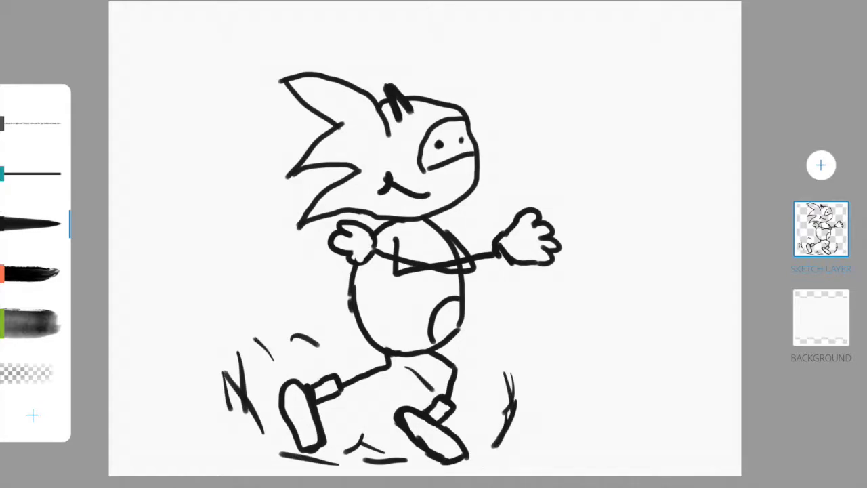
left_click_drag(339, 391, 372, 418)
left_click_drag(475, 382, 518, 402)
left_click_drag(474, 420, 499, 434)
left_click_drag(346, 428, 371, 445)
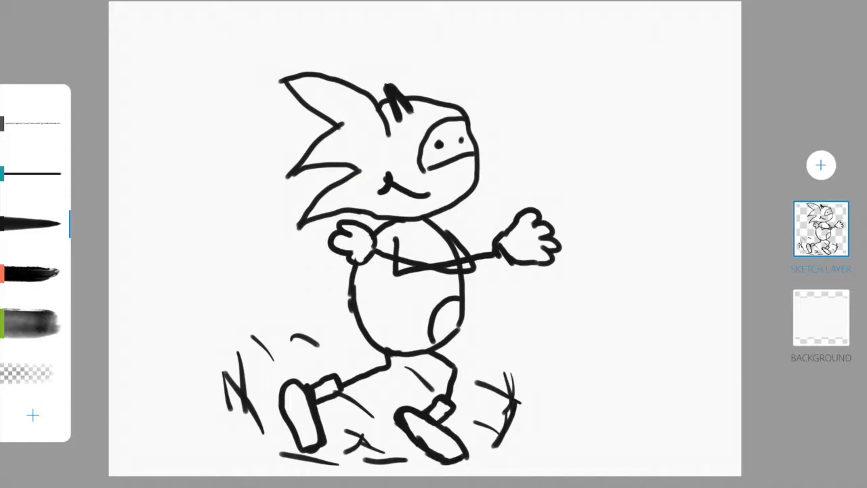
left_click_drag(302, 346, 292, 366)
left_click(31, 222)
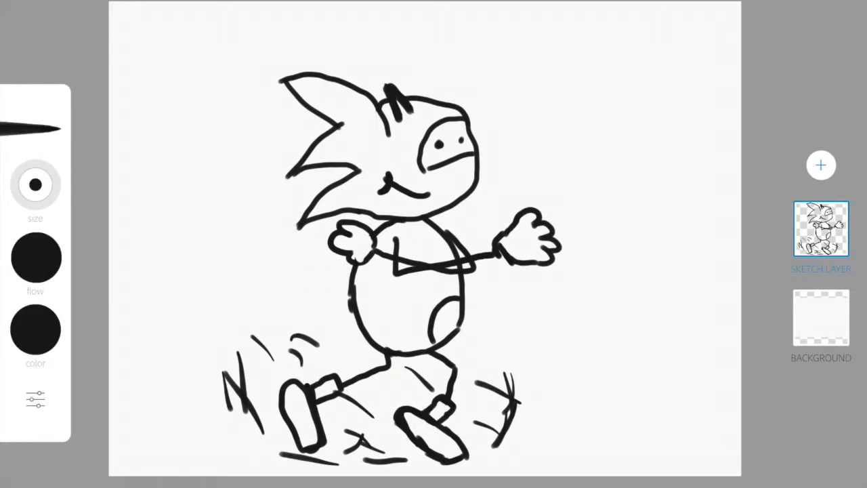
Pick bright blue from the colour Themes and paint the forehead and hair spikes
left_click(35, 257)
left_click(35, 328)
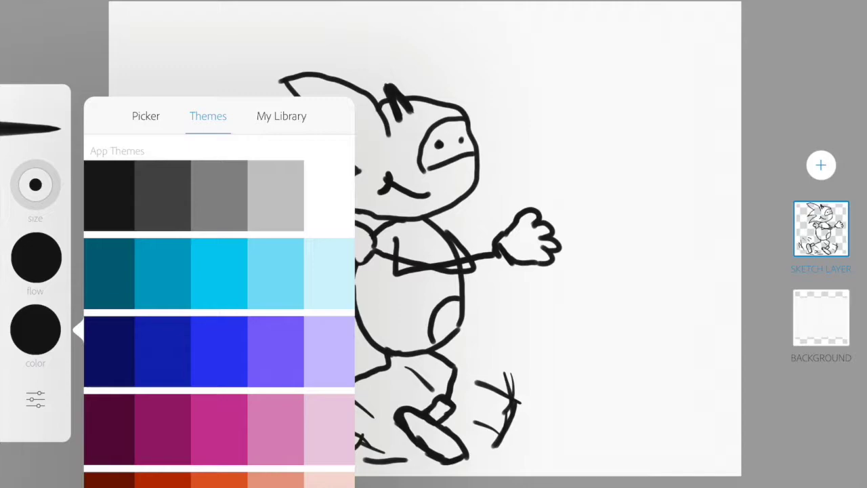
left_click(219, 351)
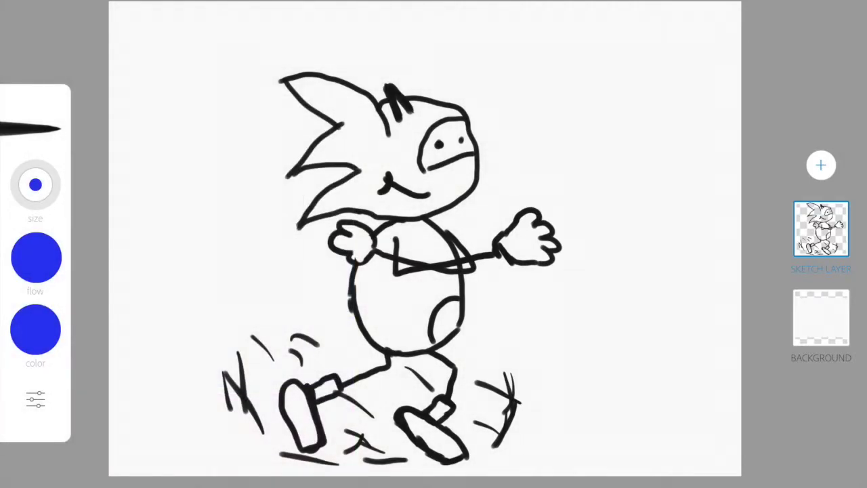
mouse_move(406, 171)
left_mouse_down()
mouse_move(417, 132)
mouse_move(459, 115)
mouse_move(436, 119)
mouse_move(425, 105)
mouse_move(444, 107)
mouse_move(413, 110)
mouse_move(410, 124)
mouse_move(388, 112)
left_mouse_up()
mouse_move(473, 160)
left_mouse_down()
mouse_move(406, 171)
mouse_move(358, 110)
mouse_move(369, 98)
mouse_move(302, 80)
mouse_move(291, 86)
mouse_move(342, 121)
mouse_move(299, 95)
mouse_move(342, 112)
mouse_move(355, 107)
mouse_move(369, 122)
mouse_move(339, 129)
mouse_move(302, 167)
left_mouse_up()
mouse_move(359, 136)
left_mouse_down()
mouse_move(314, 169)
mouse_move(344, 148)
left_mouse_up()
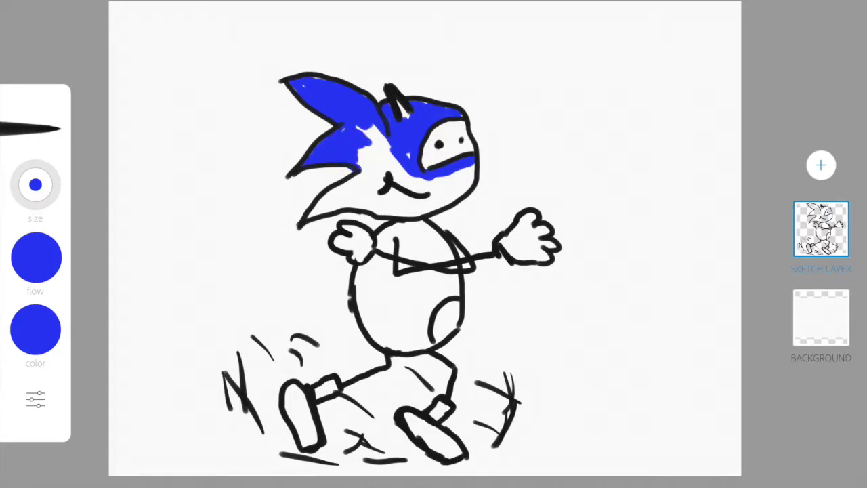
mouse_move(366, 138)
left_mouse_down()
mouse_move(389, 134)
mouse_move(359, 166)
left_mouse_up()
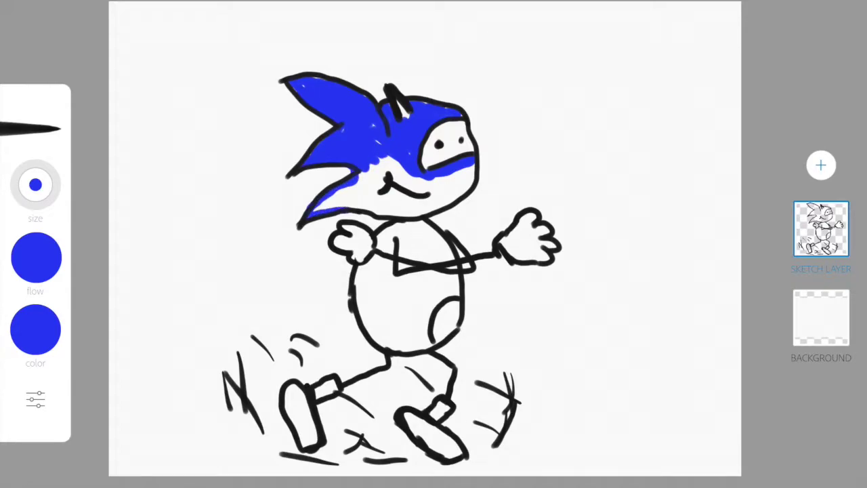
Paint the lower face, chin and the whole body solid blue
mouse_move(408, 215)
left_mouse_down()
mouse_move(454, 197)
mouse_move(475, 166)
left_mouse_up()
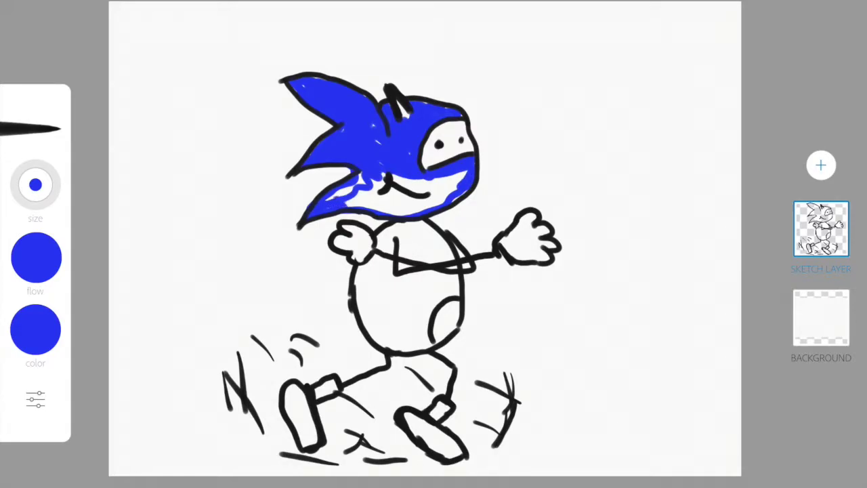
mouse_move(363, 207)
left_mouse_down()
mouse_move(383, 202)
mouse_move(345, 193)
mouse_move(406, 199)
mouse_move(420, 189)
mouse_move(414, 178)
mouse_move(467, 174)
left_mouse_up()
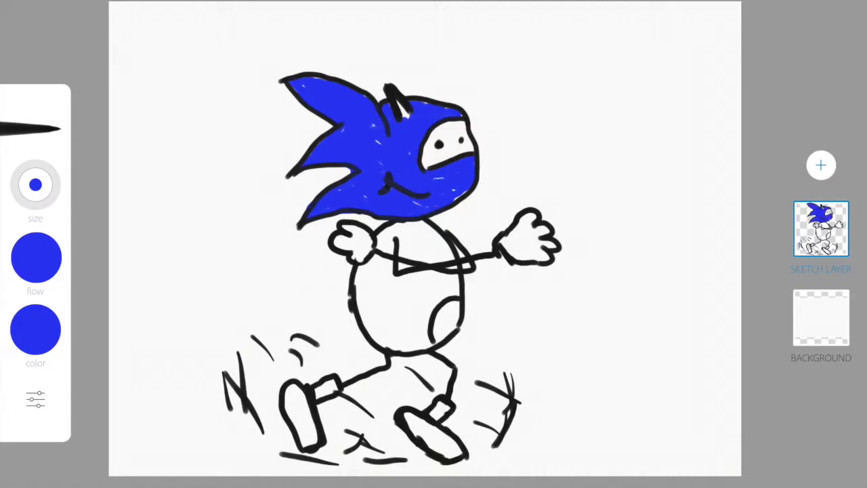
mouse_move(455, 293)
left_mouse_down()
mouse_move(454, 274)
mouse_move(416, 223)
mouse_move(383, 231)
mouse_move(359, 283)
mouse_move(371, 334)
left_mouse_up()
left_click_drag(374, 345, 440, 278)
mouse_move(420, 237)
left_mouse_down()
mouse_move(404, 260)
mouse_move(381, 252)
mouse_move(363, 316)
mouse_move(395, 344)
mouse_move(424, 337)
mouse_move(417, 328)
left_mouse_up()
left_click_drag(433, 260, 409, 332)
left_click_drag(390, 249, 367, 298)
left_click_drag(366, 257, 406, 331)
left_click_drag(405, 276, 403, 313)
Pick dark red from the swatches and fill both the front and back shoes
left_click(35, 329)
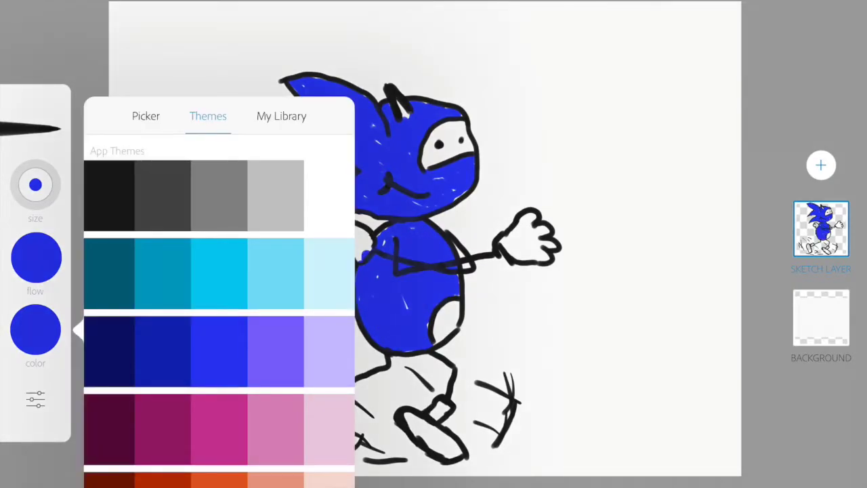
scroll(216, 305, "down", 3)
left_click(163, 364)
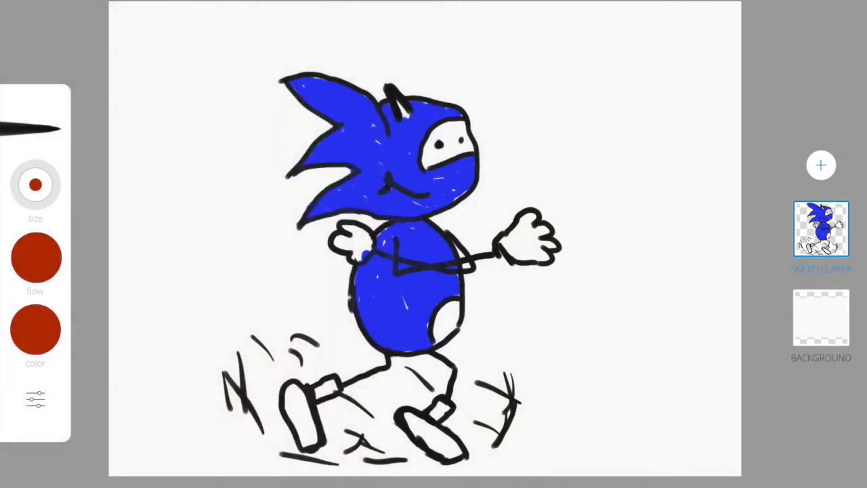
left_click_drag(432, 431, 448, 440)
mouse_move(408, 414)
left_mouse_down()
mouse_move(410, 435)
mouse_move(461, 453)
mouse_move(412, 421)
mouse_move(450, 447)
left_mouse_up()
mouse_move(298, 386)
left_mouse_down()
mouse_move(308, 443)
mouse_move(302, 433)
left_mouse_up()
left_click_drag(296, 403, 301, 437)
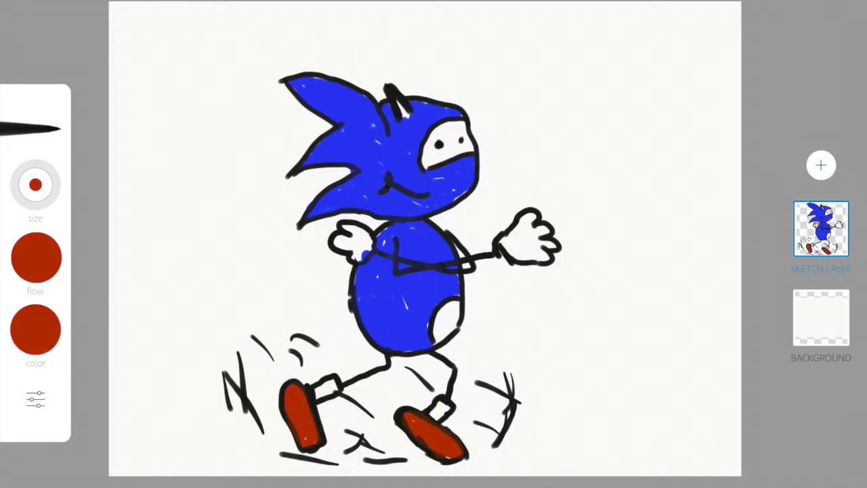
Pick the pale pink swatch and fill the belly patch with it
left_click(36, 329)
scroll(219, 304, "down", 5)
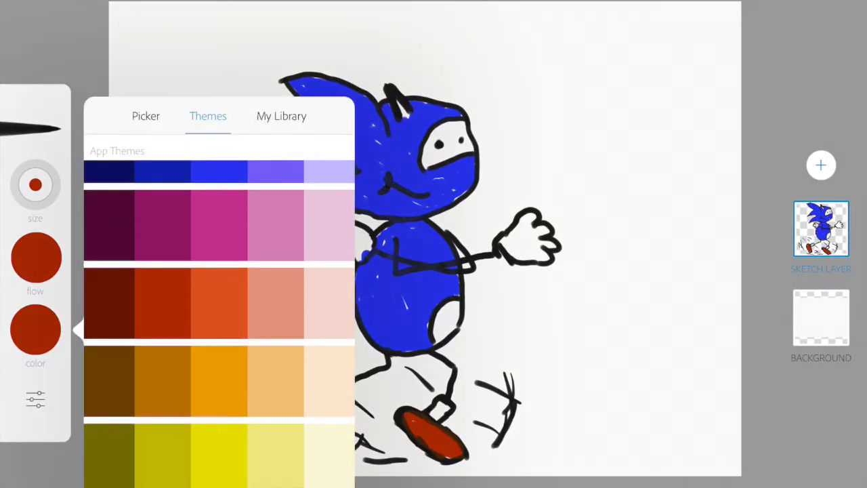
left_click(328, 302)
left_click_drag(440, 317, 453, 338)
left_click_drag(452, 301, 437, 338)
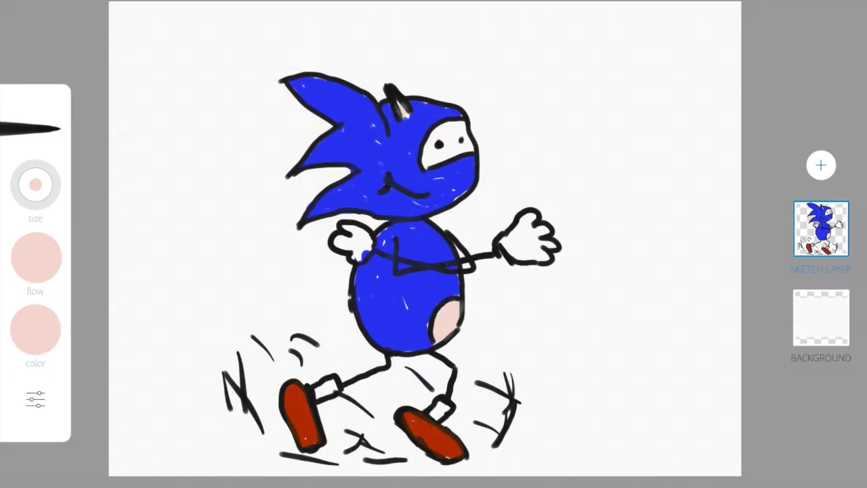
Draw a black second ear arc atop the head, then eyedrop the head's blue back
left_click(35, 329)
left_click(110, 193)
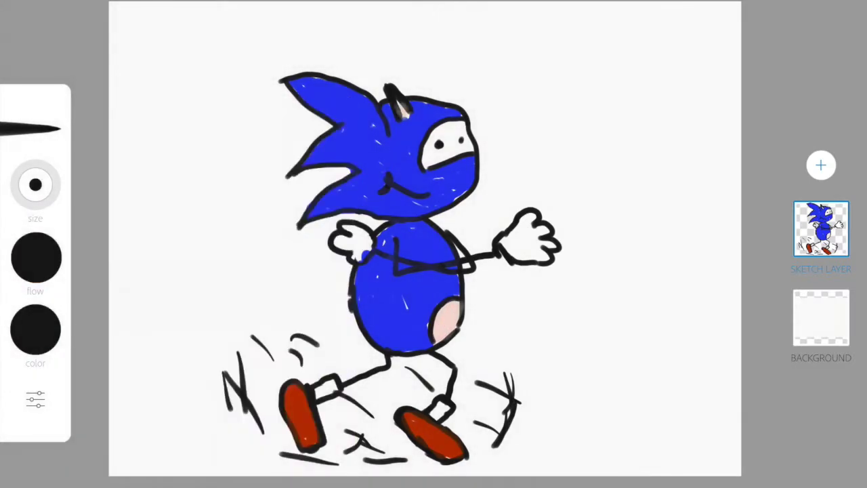
left_click_drag(397, 77, 424, 93)
left_click(35, 329)
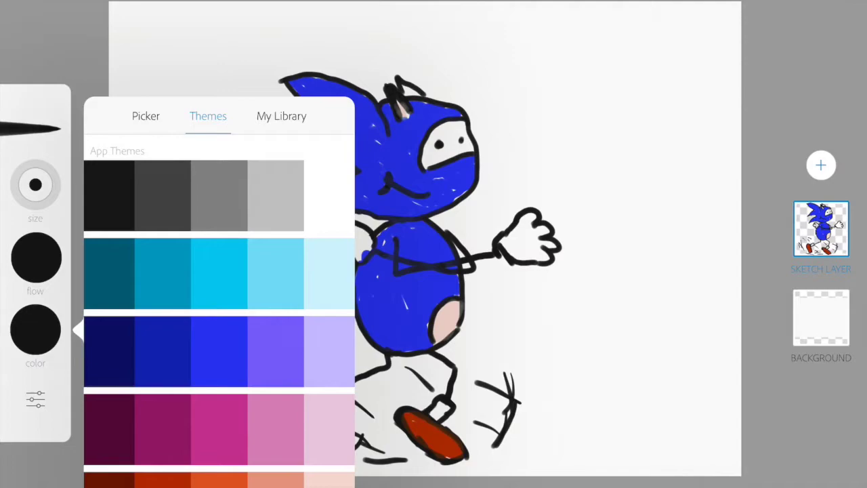
left_click(35, 329)
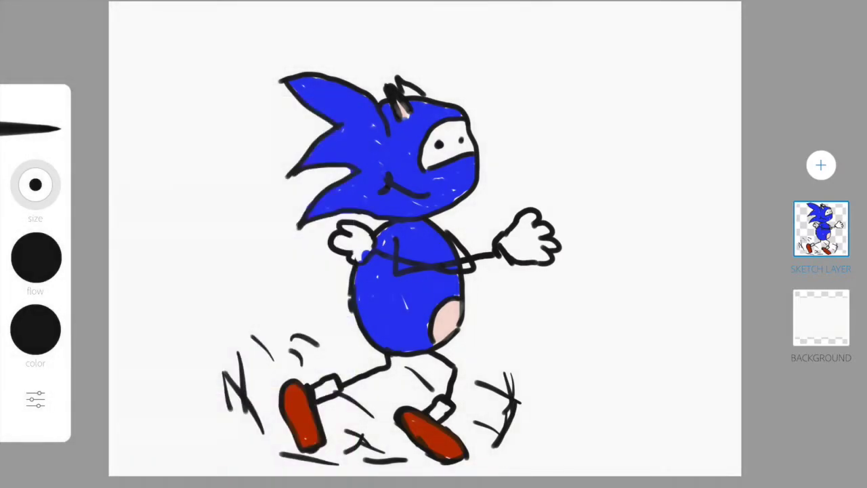
left_click_drag(358, 170, 381, 177)
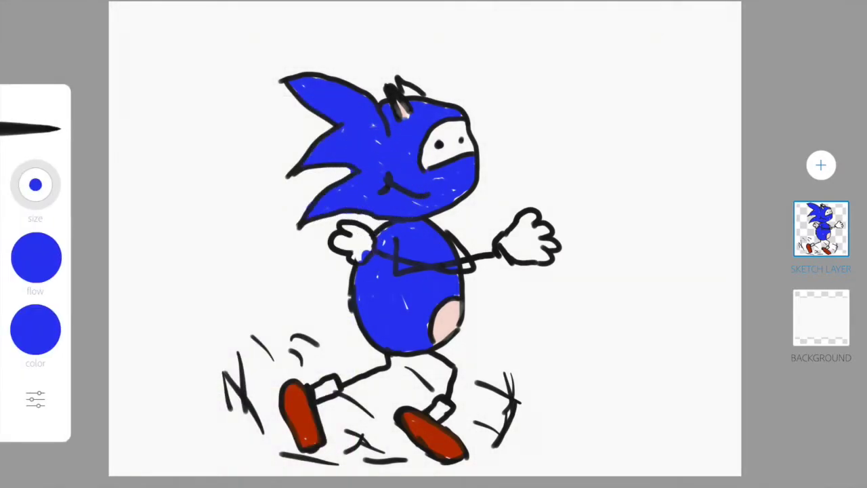